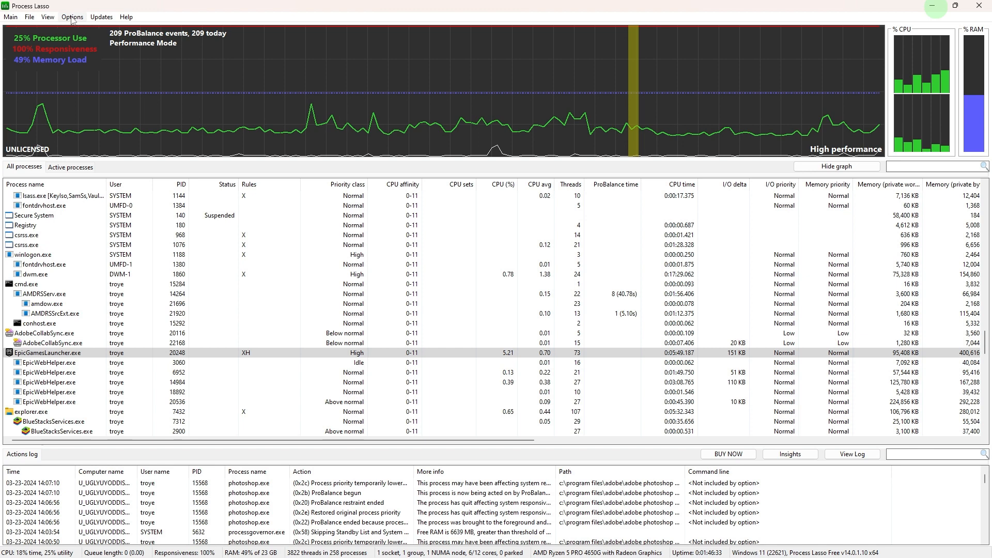
- Request a full configuration reset from the Options menu, raising the confirmation warning
click(71, 18)
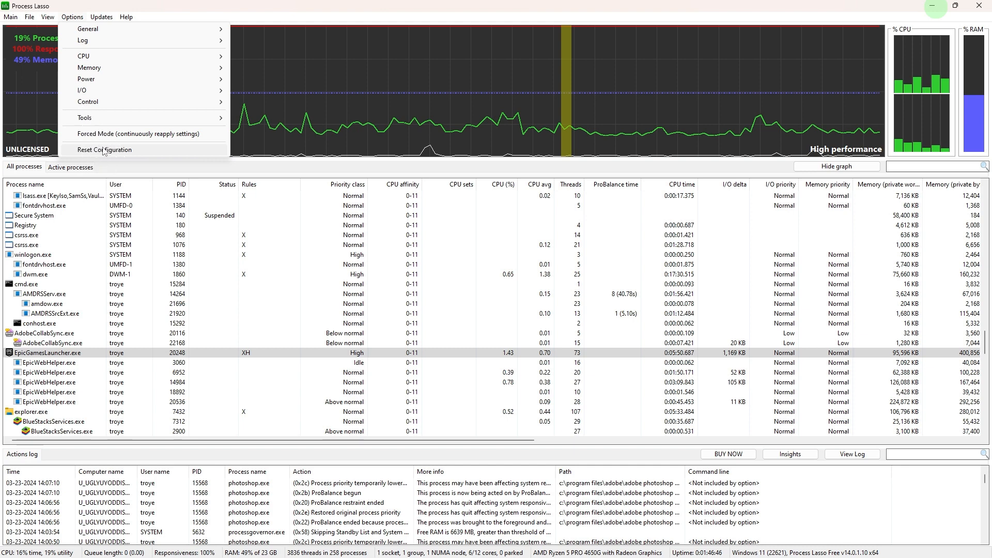
- Answer Yes so process lists, rules and all options return to defaults
click(104, 151)
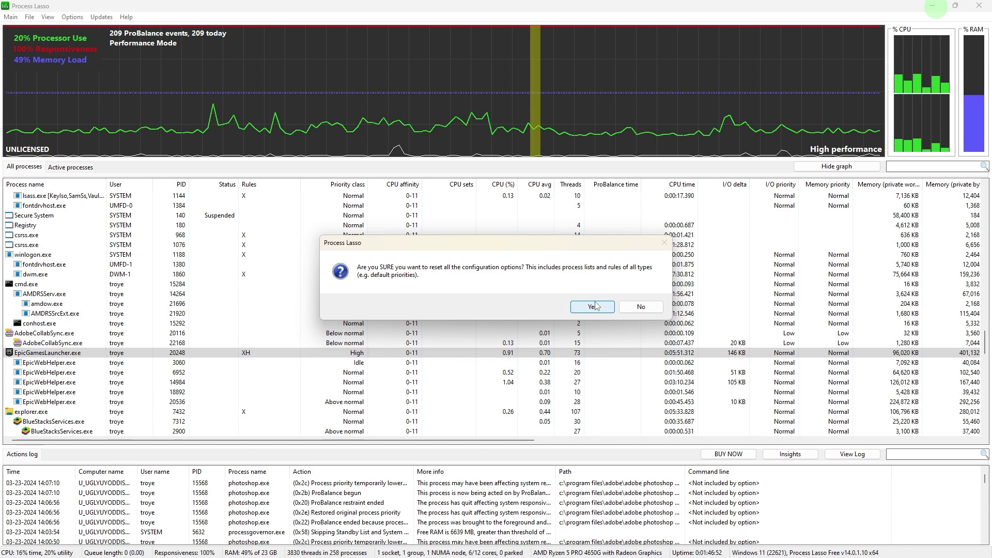
click(596, 306)
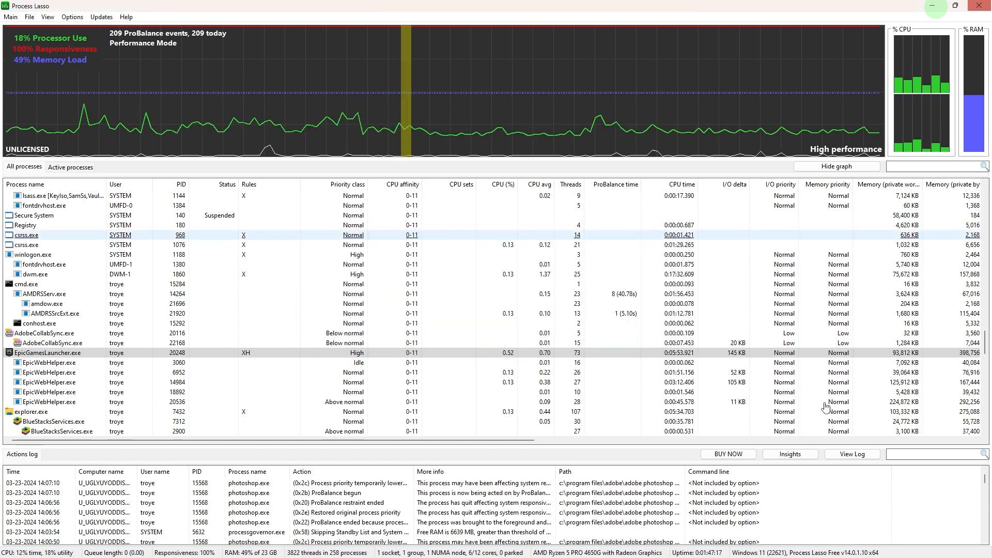